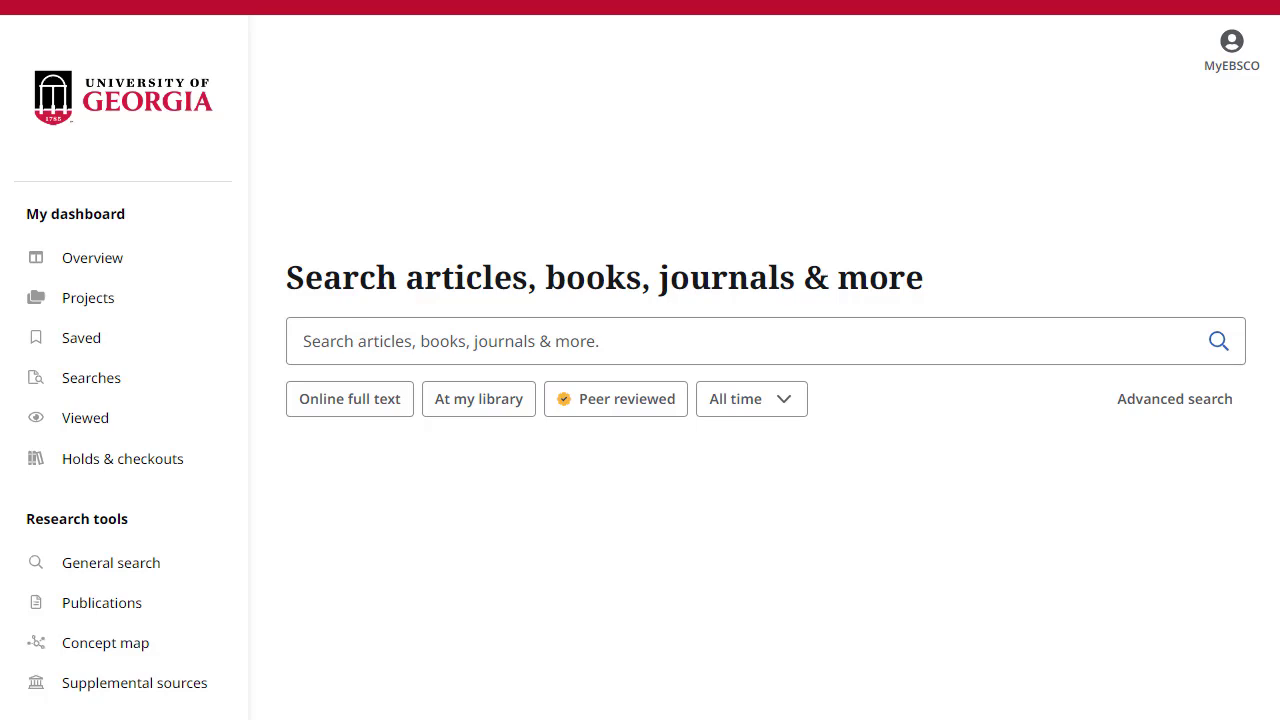
Step: Enter 'information technology' as the search terms and turn on the Online full text limiter
{"action": "left_click", "coordinate": [1045, 346]}
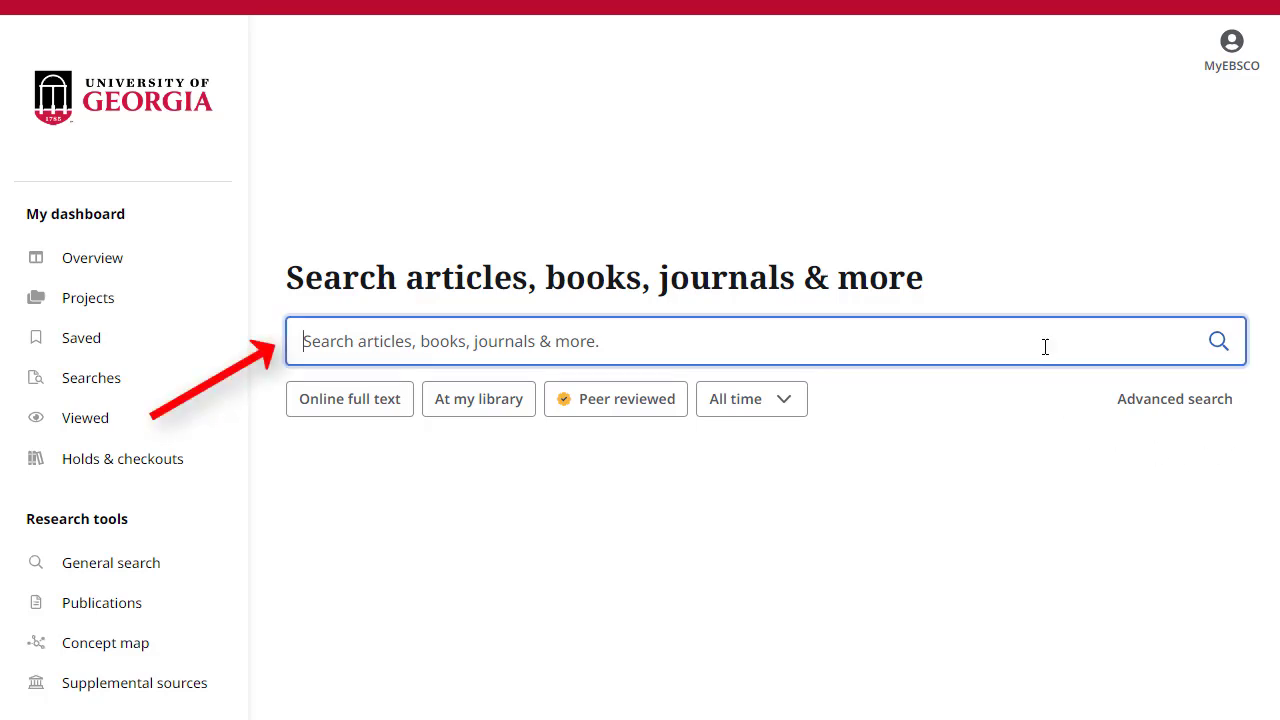
{"action": "type", "text": "information "}
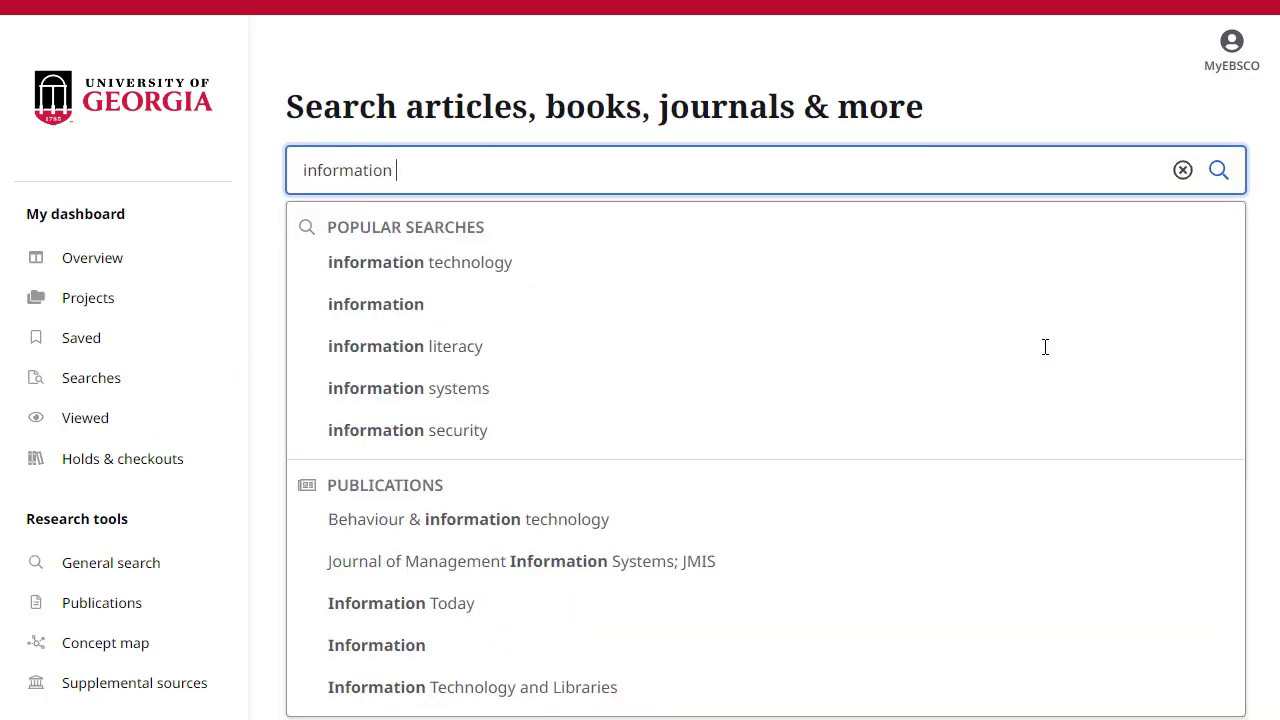
{"action": "type", "text": "technolog"}
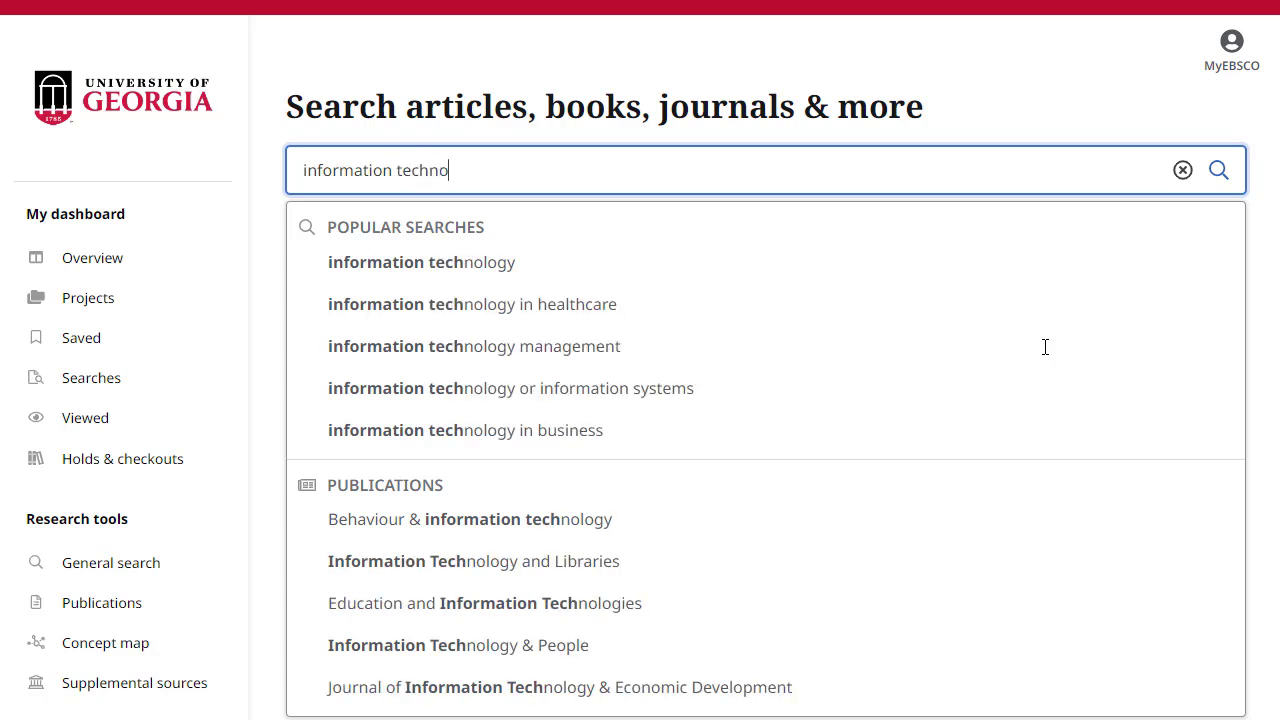
{"action": "type", "text": "y"}
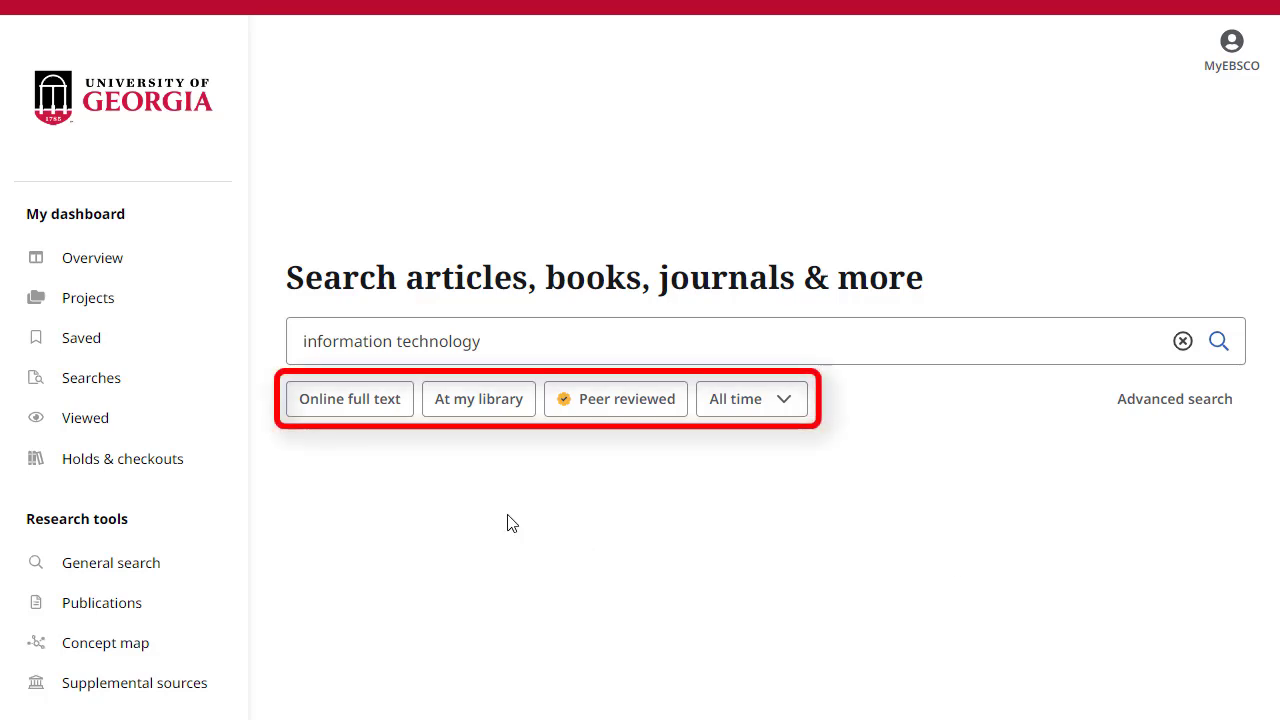
{"action": "left_click", "coordinate": [340, 410]}
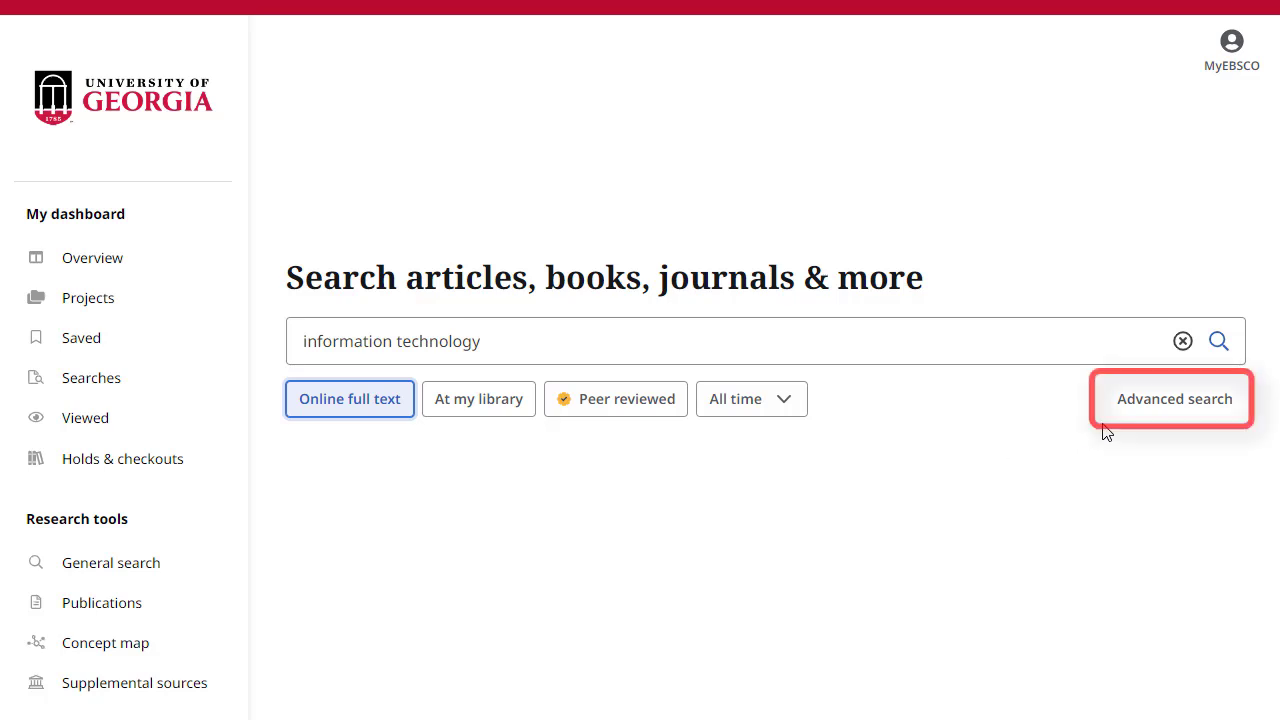
Step: Switch to advanced search, leave the field on All fields, and run the information technology search
{"action": "left_click", "coordinate": [1174, 404]}
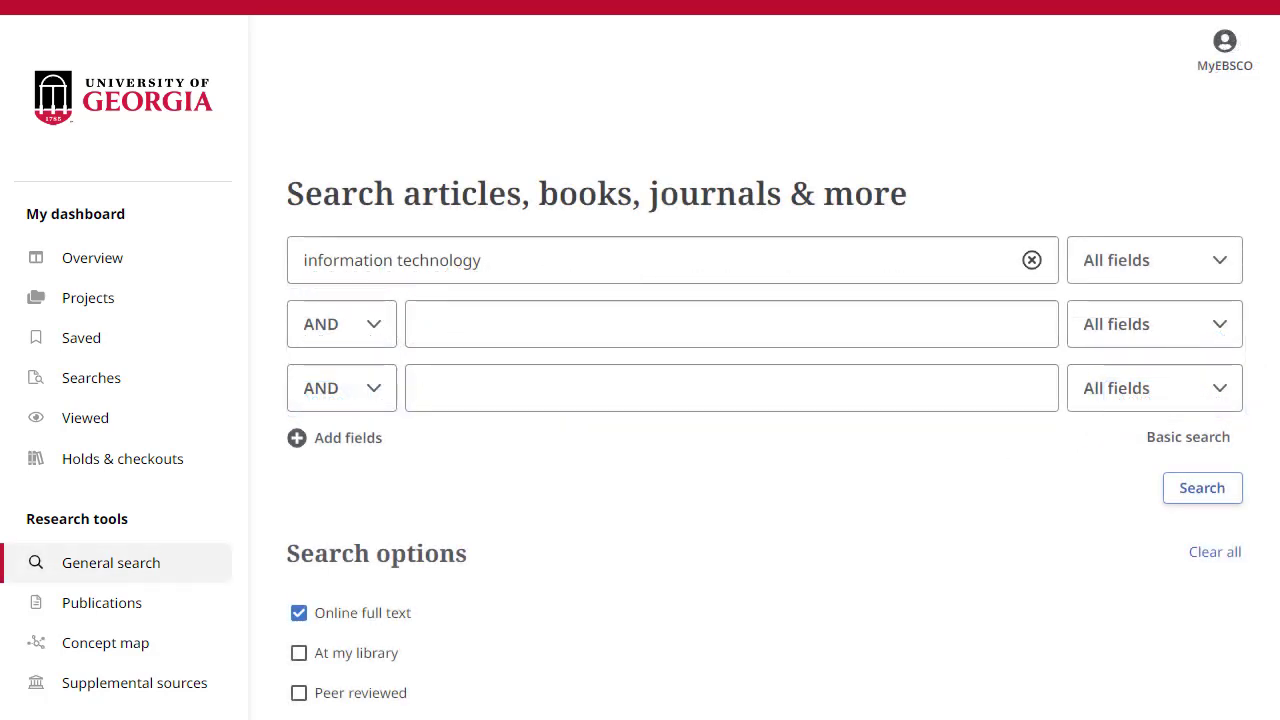
{"action": "left_click", "coordinate": [1221, 264]}
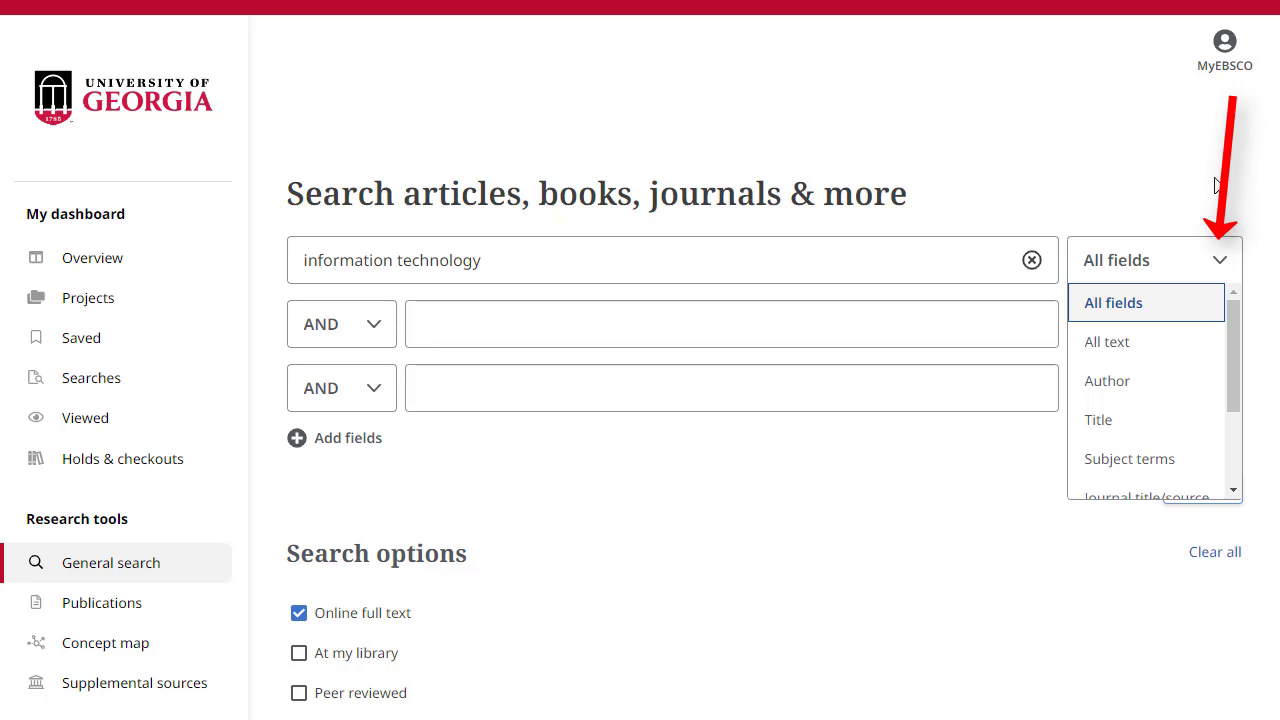
{"action": "left_click_drag", "start_coordinate": [1237, 328], "coordinate": [1243, 365]}
{"action": "left_click", "coordinate": [1166, 177]}
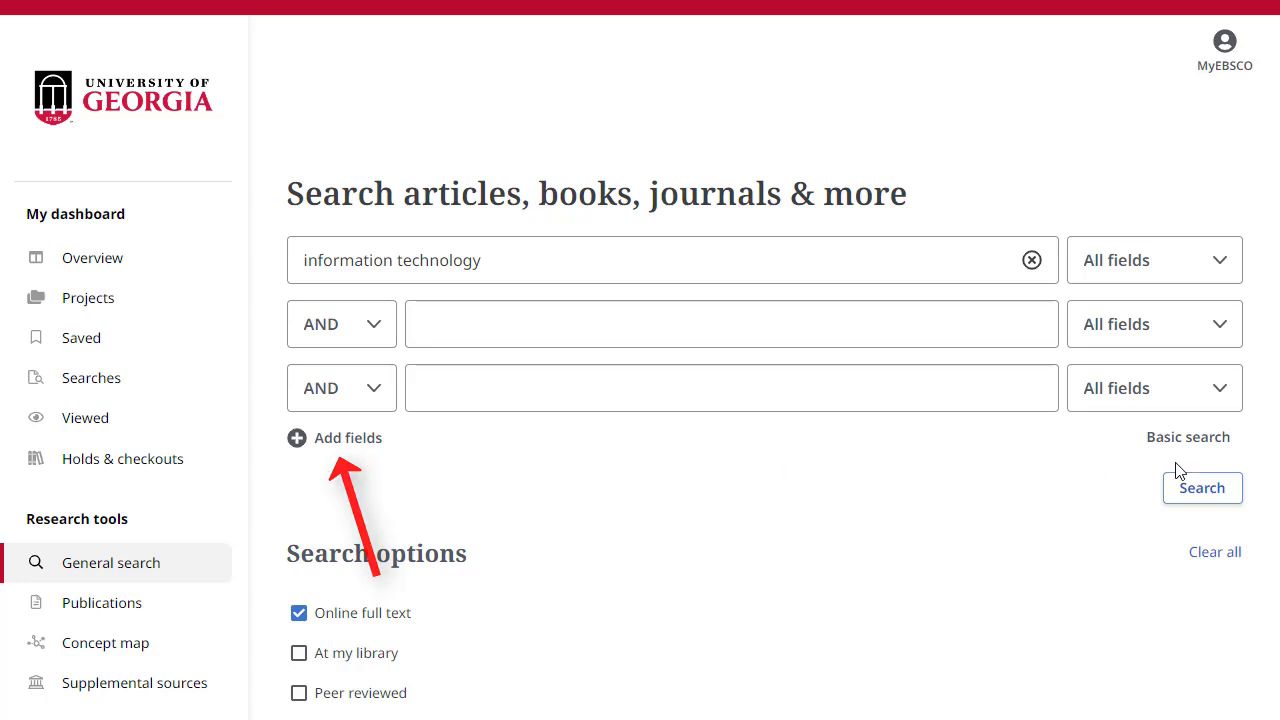
{"action": "scroll", "coordinate": [1140, 470], "scroll_direction": "down", "scroll_amount": 2}
{"action": "scroll", "coordinate": [1108, 472], "scroll_direction": "down", "scroll_amount": 3}
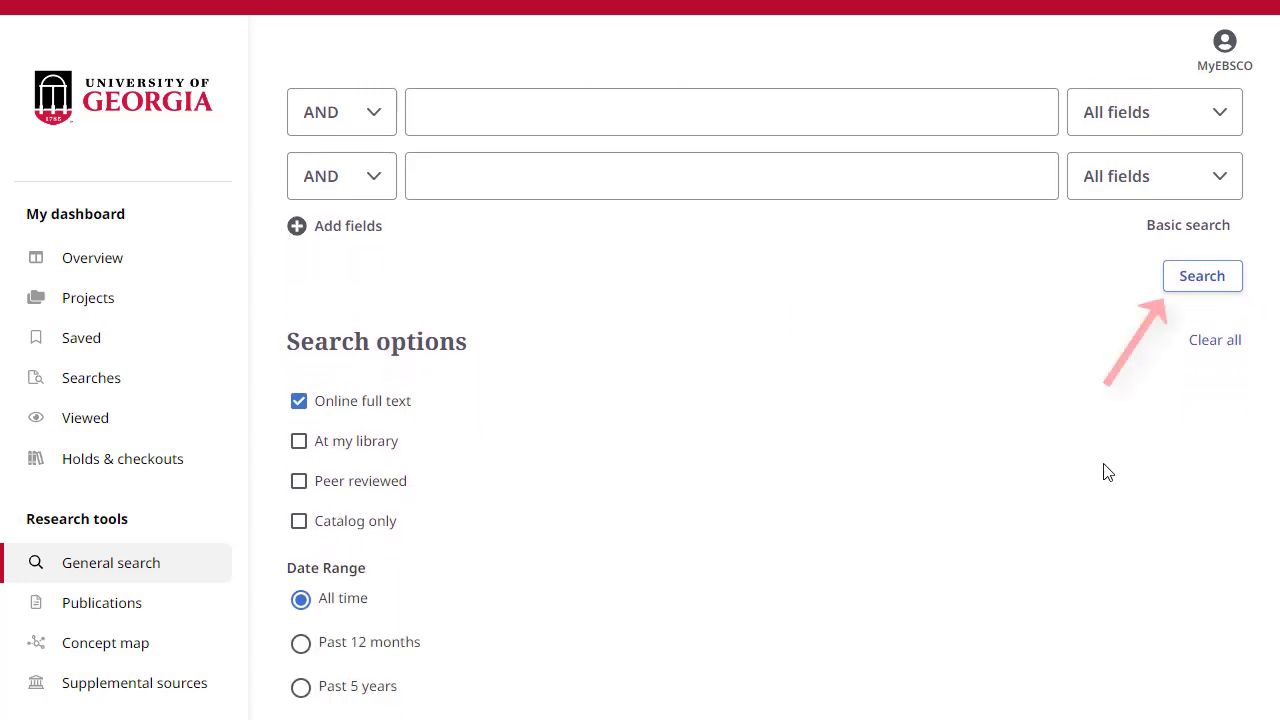
{"action": "left_click", "coordinate": [1203, 277]}
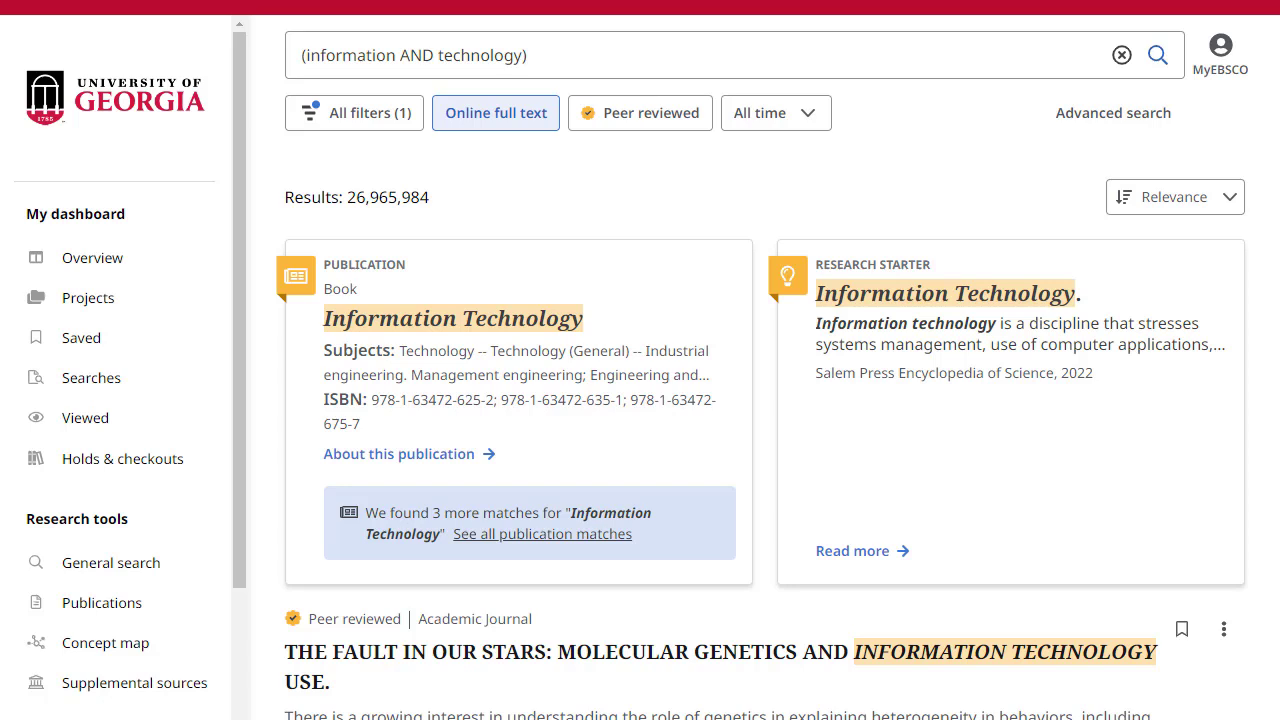
Step: Limit the results to the past 12 months using the Date Range filter
{"action": "left_click", "coordinate": [345, 114]}
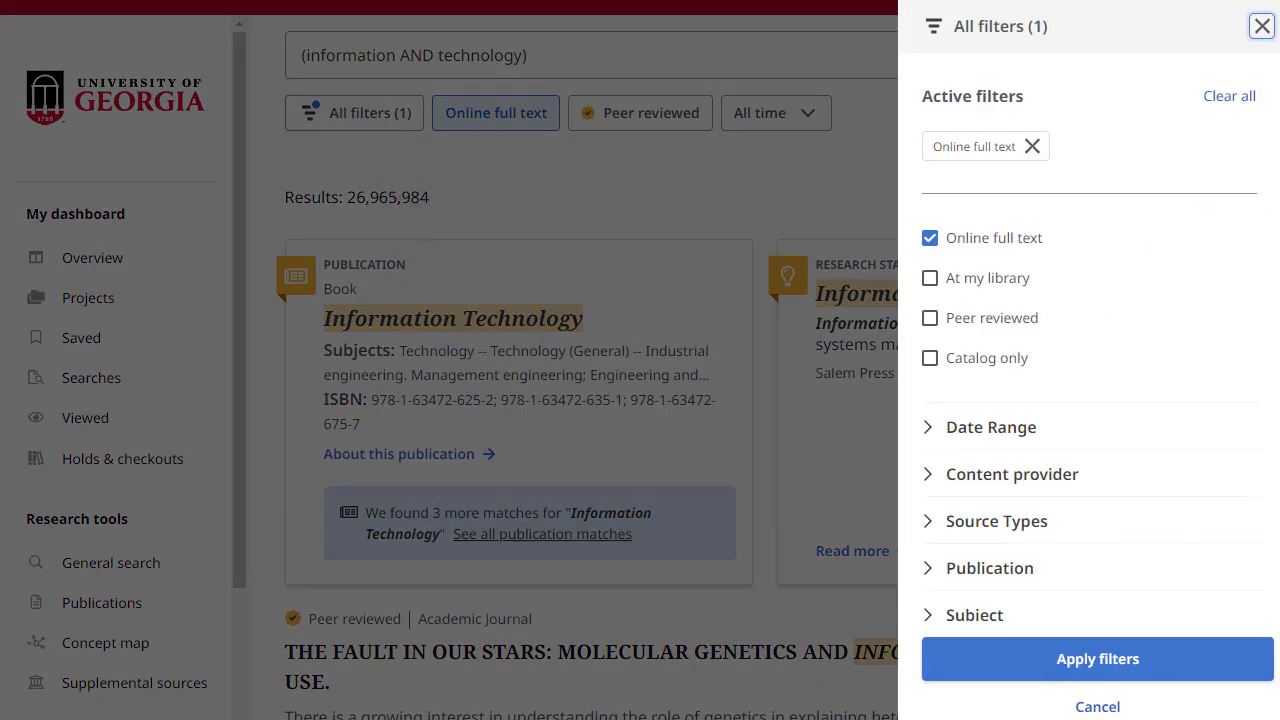
{"action": "scroll", "coordinate": [1089, 400], "scroll_direction": "down", "scroll_amount": 3}
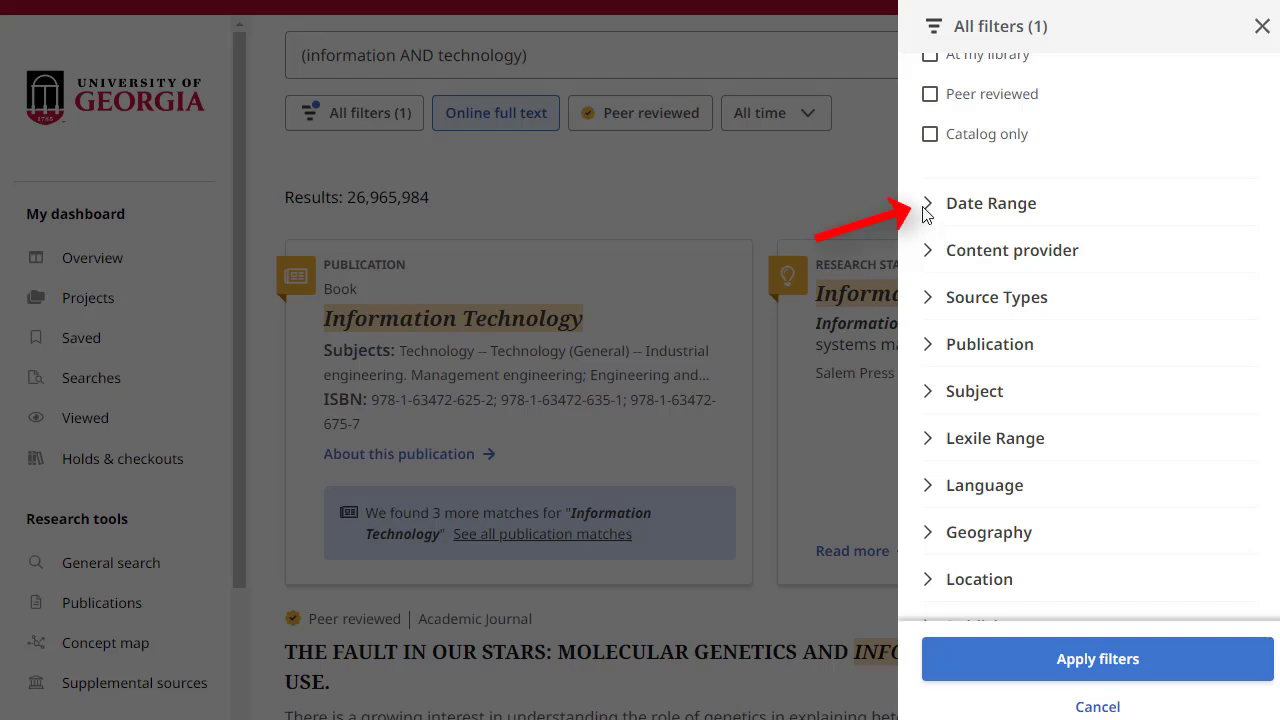
{"action": "left_click", "coordinate": [929, 206]}
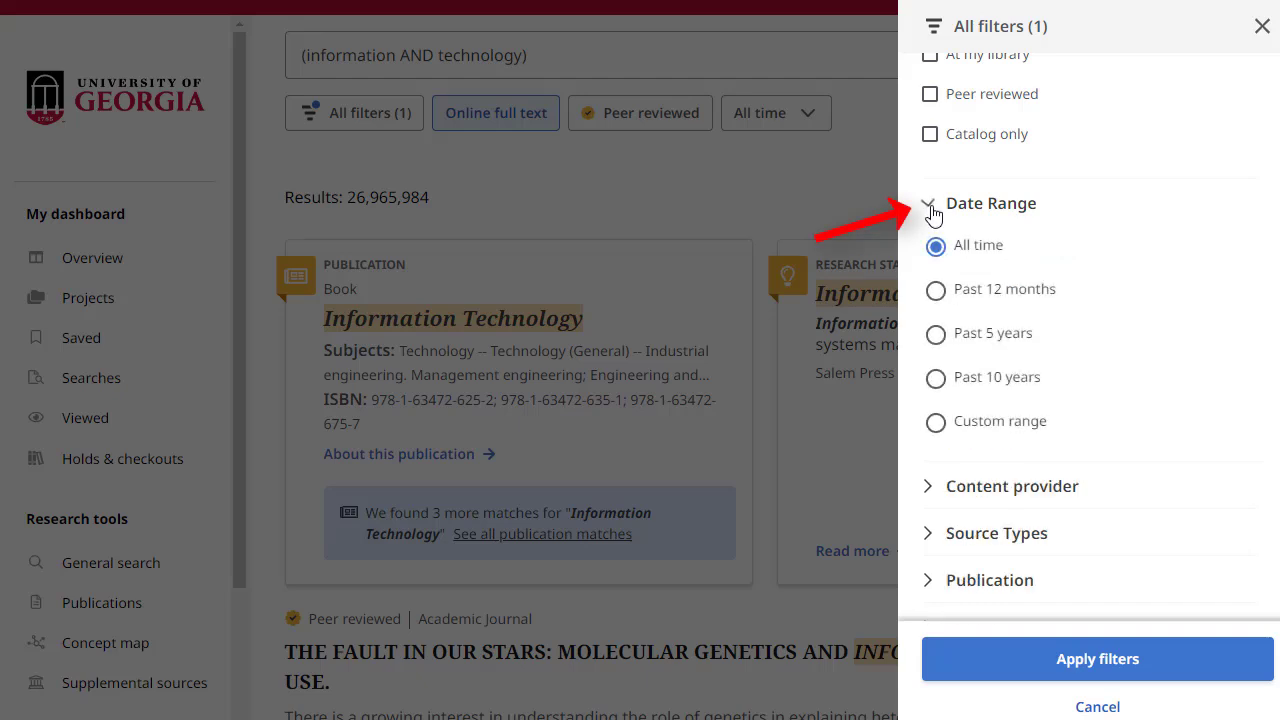
{"action": "left_click", "coordinate": [929, 496]}
{"action": "left_click", "coordinate": [935, 293]}
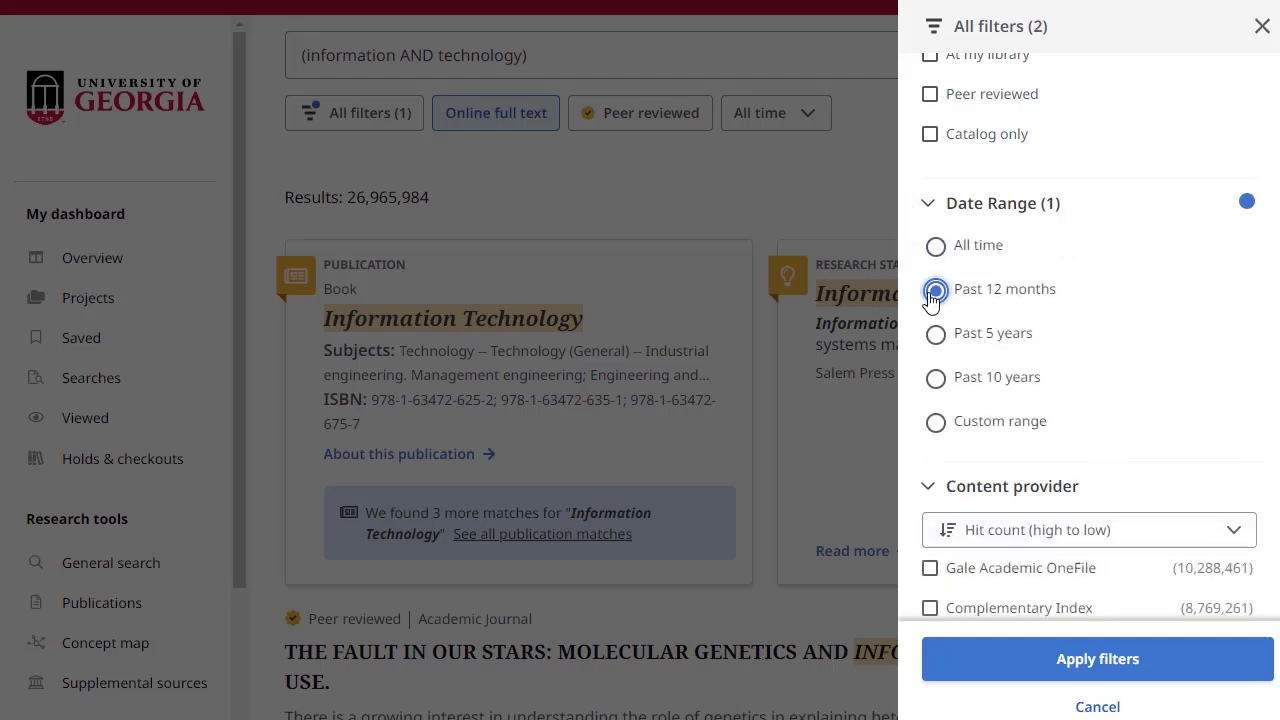
{"action": "left_click", "coordinate": [1087, 659]}
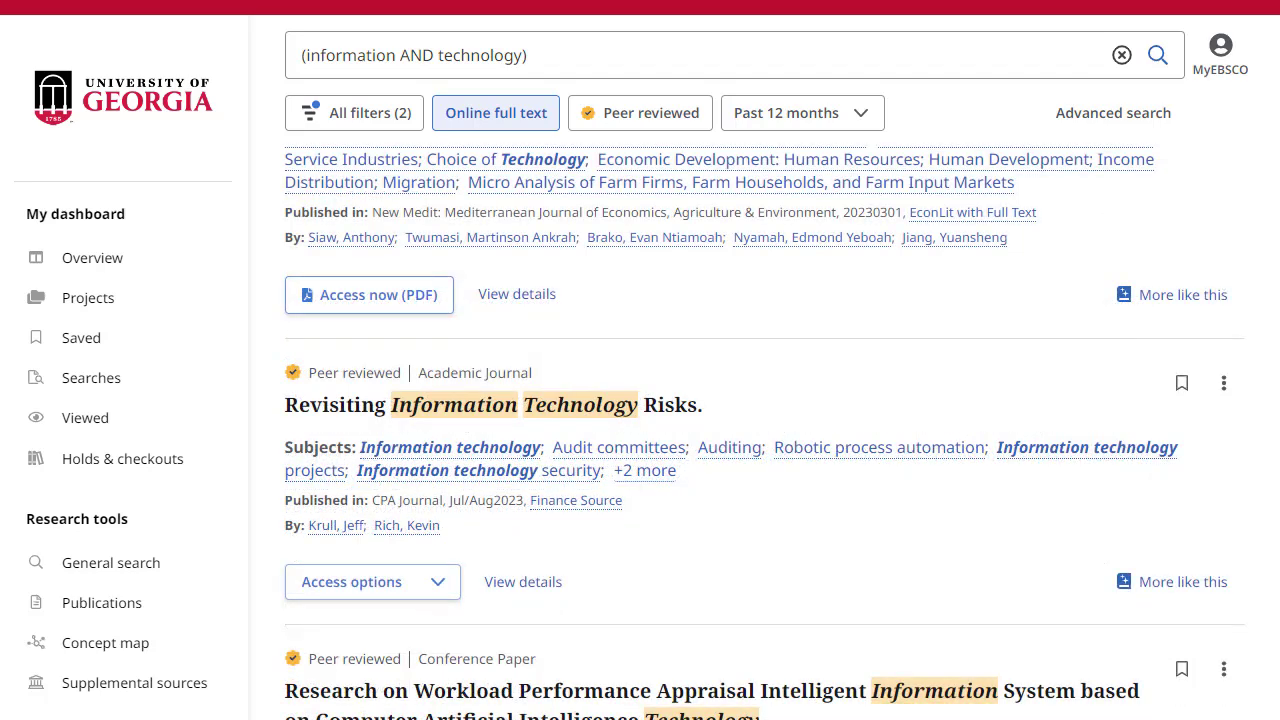
Step: Check the access options, then open the details of 'Revisiting Information Technology Risks.'
{"action": "left_click", "coordinate": [438, 590]}
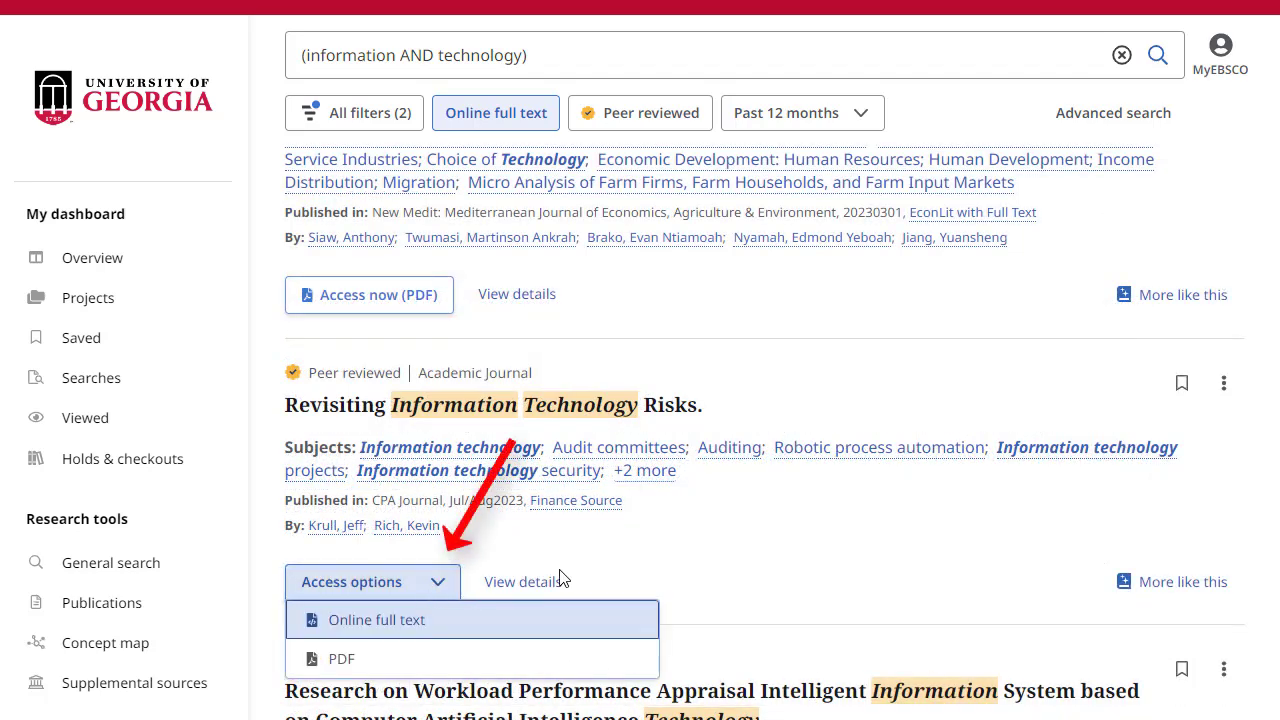
{"action": "left_click", "coordinate": [896, 568]}
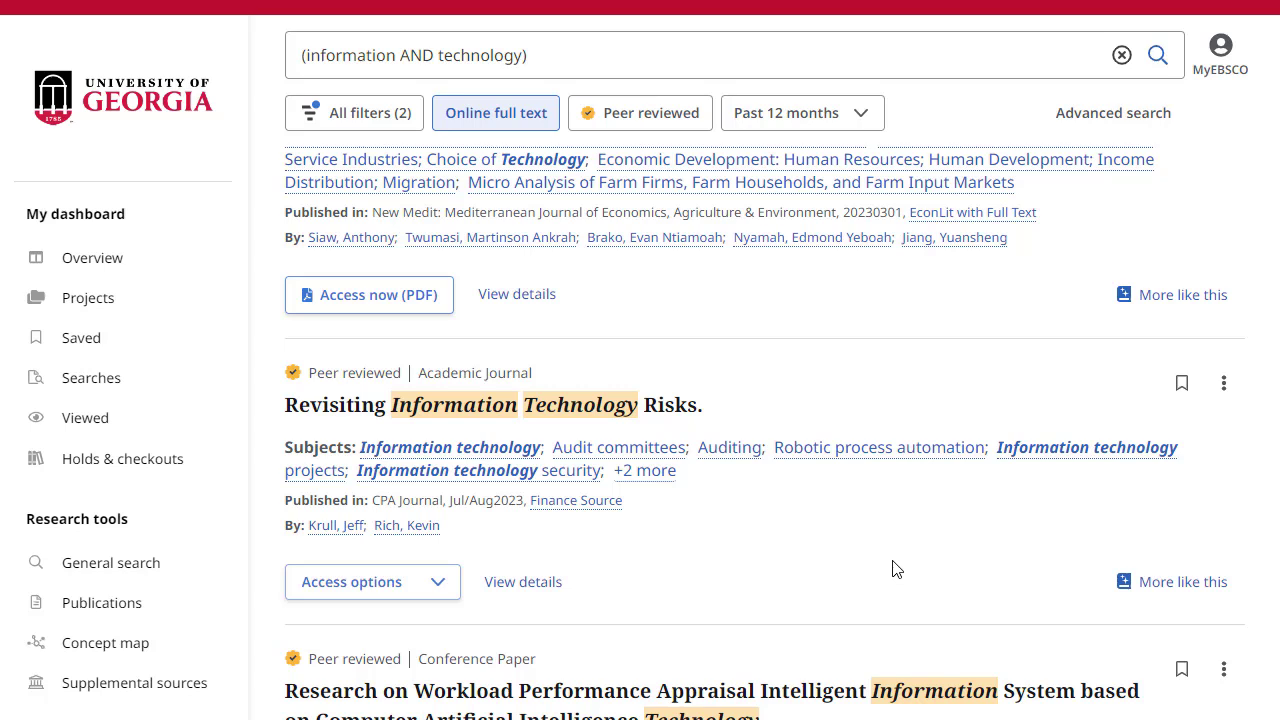
{"action": "left_click", "coordinate": [523, 582]}
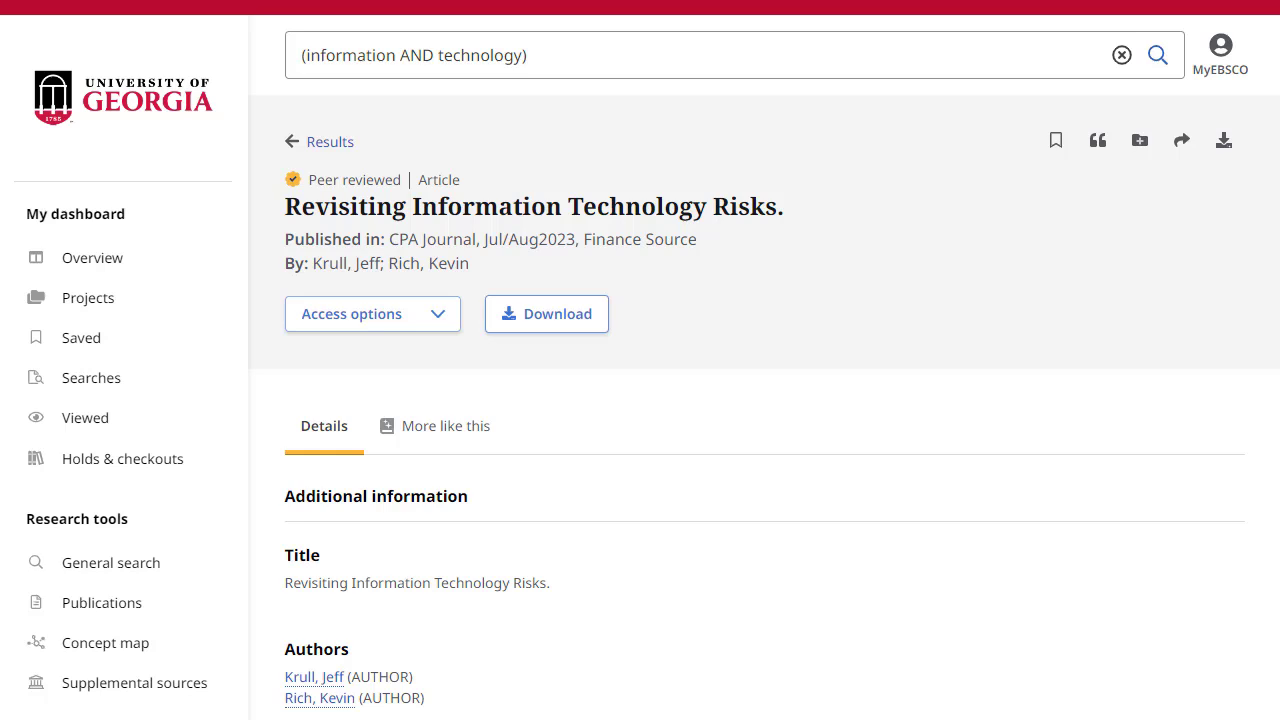
Step: Look over the Empirical Study article's access options and close the list unchanged
{"action": "left_click", "coordinate": [428, 329]}
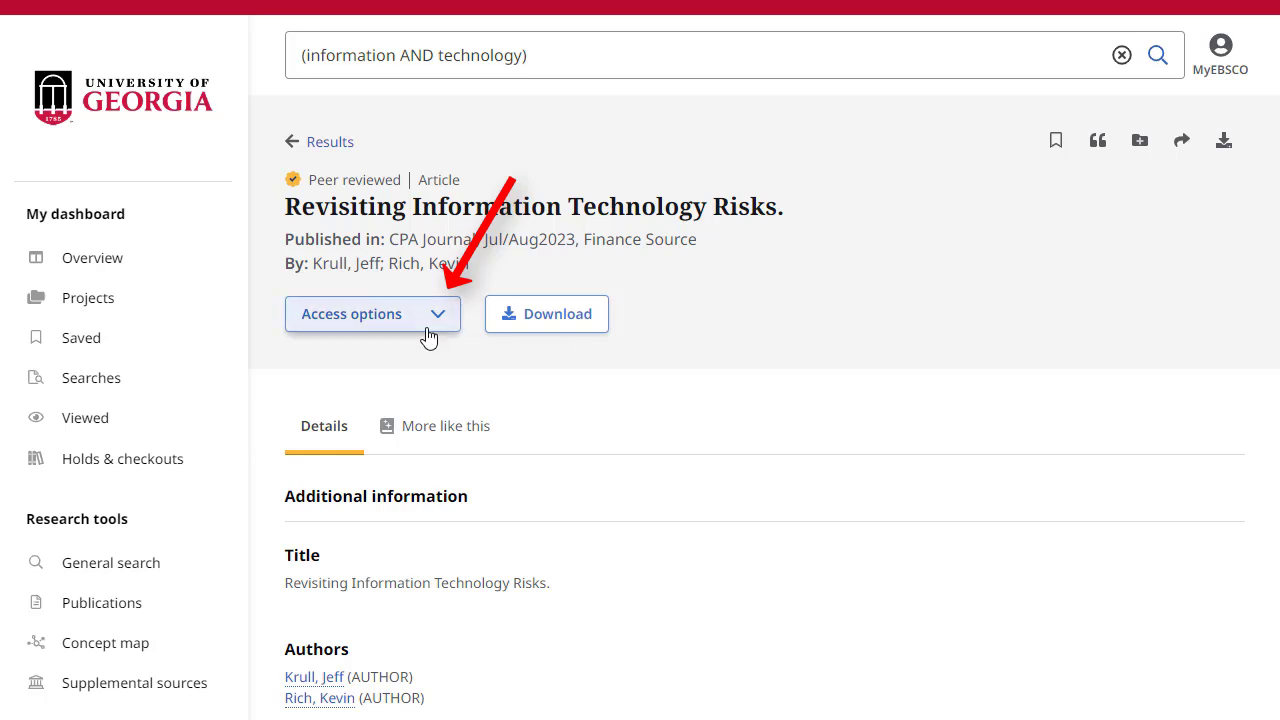
{"action": "left_click", "coordinate": [897, 276]}
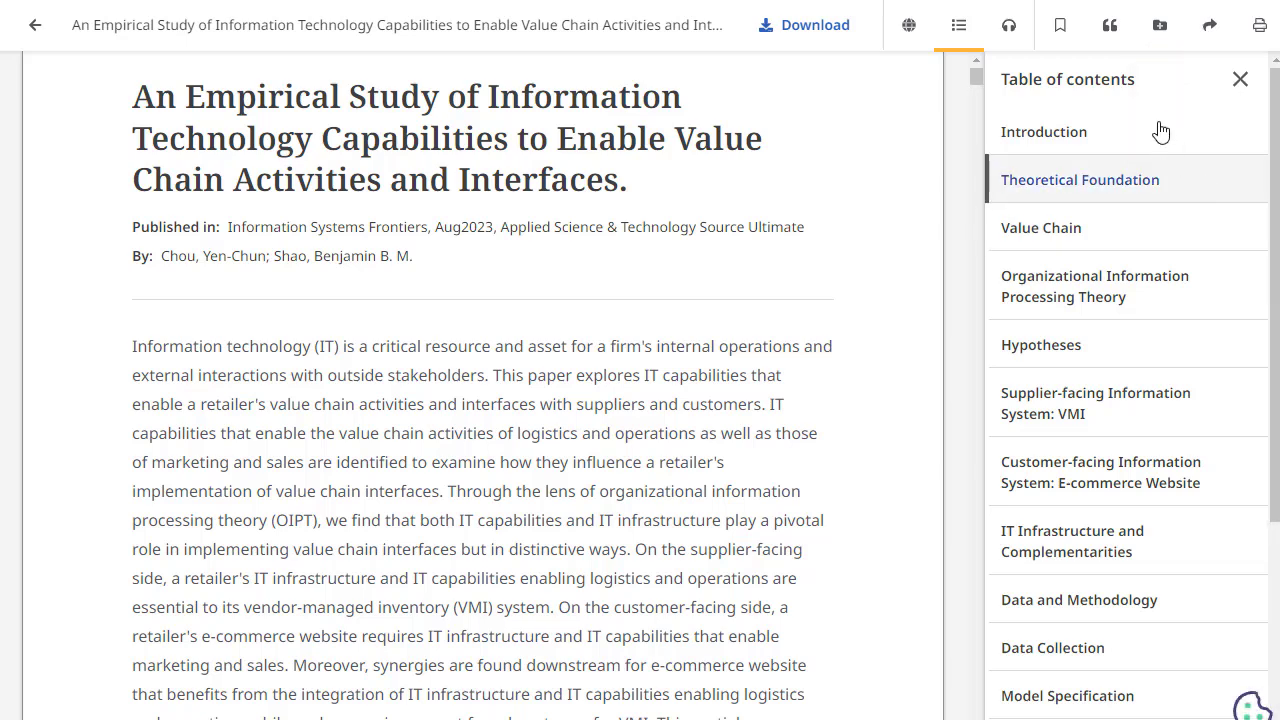
Step: Show the open article's citation in MLA 9th Edition style
{"action": "left_click", "coordinate": [1107, 33]}
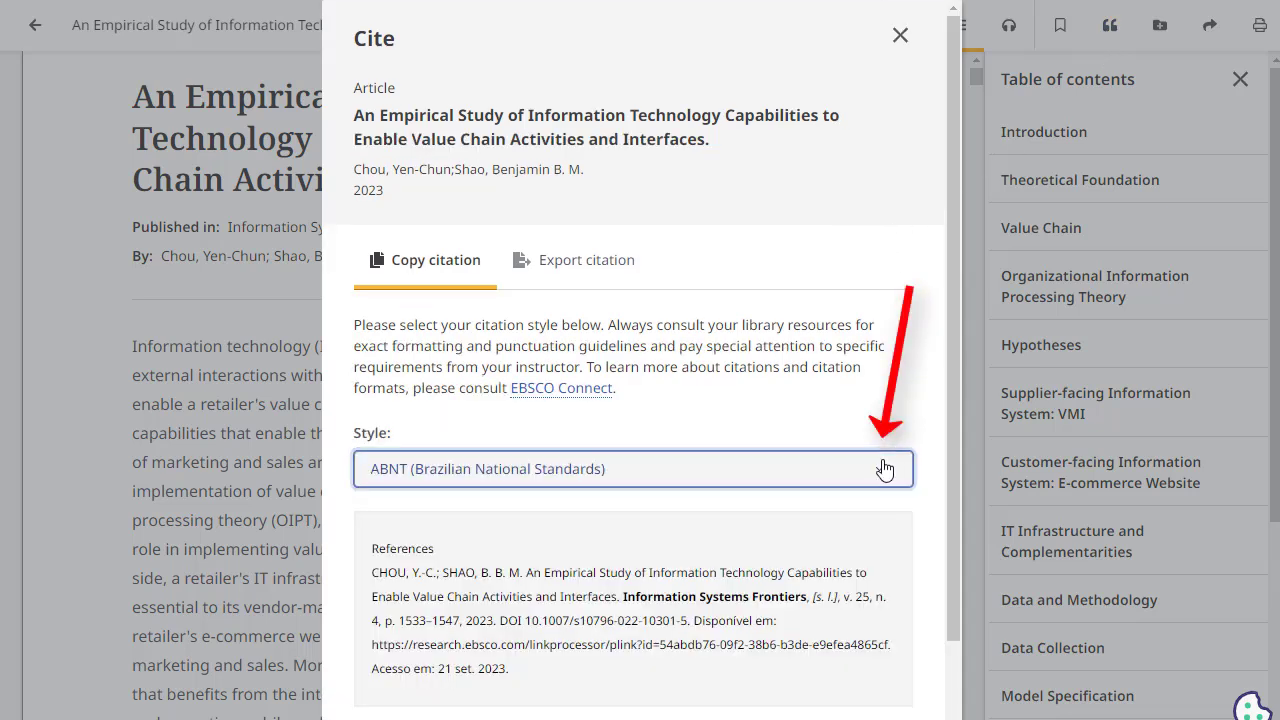
{"action": "left_click", "coordinate": [884, 469]}
{"action": "left_click_drag", "start_coordinate": [903, 520], "coordinate": [912, 588]}
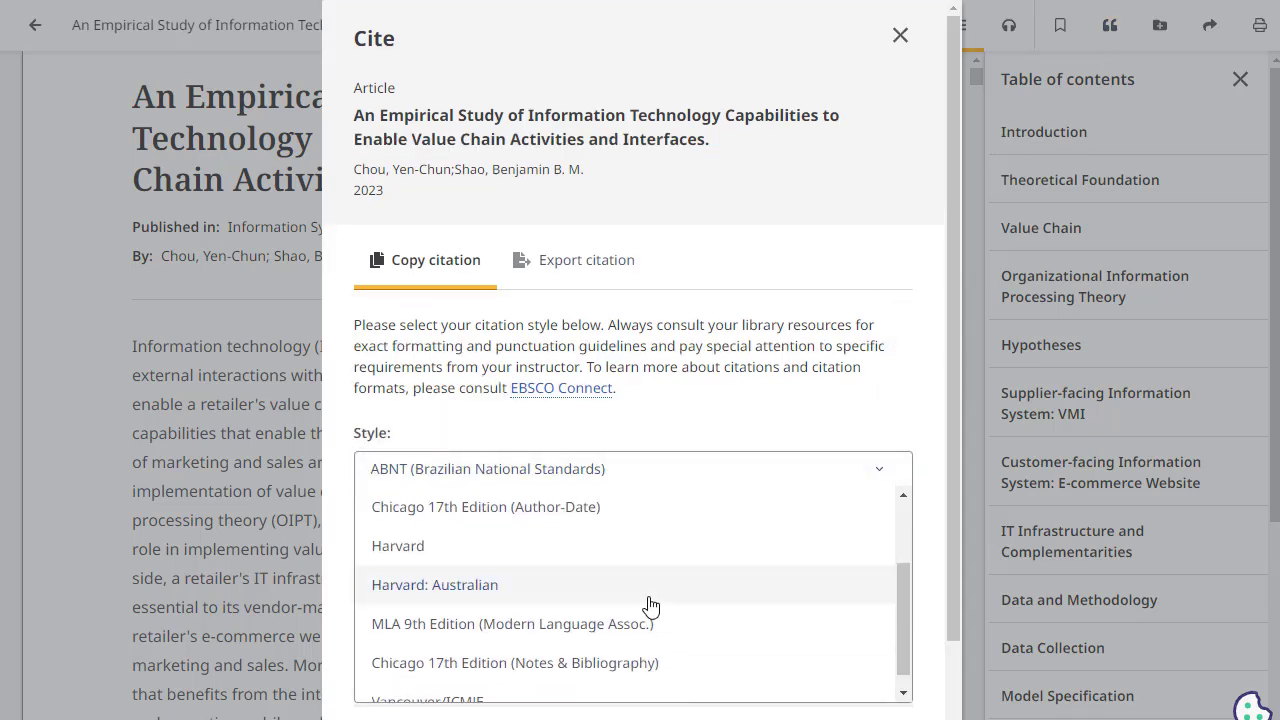
{"action": "left_click", "coordinate": [603, 640]}
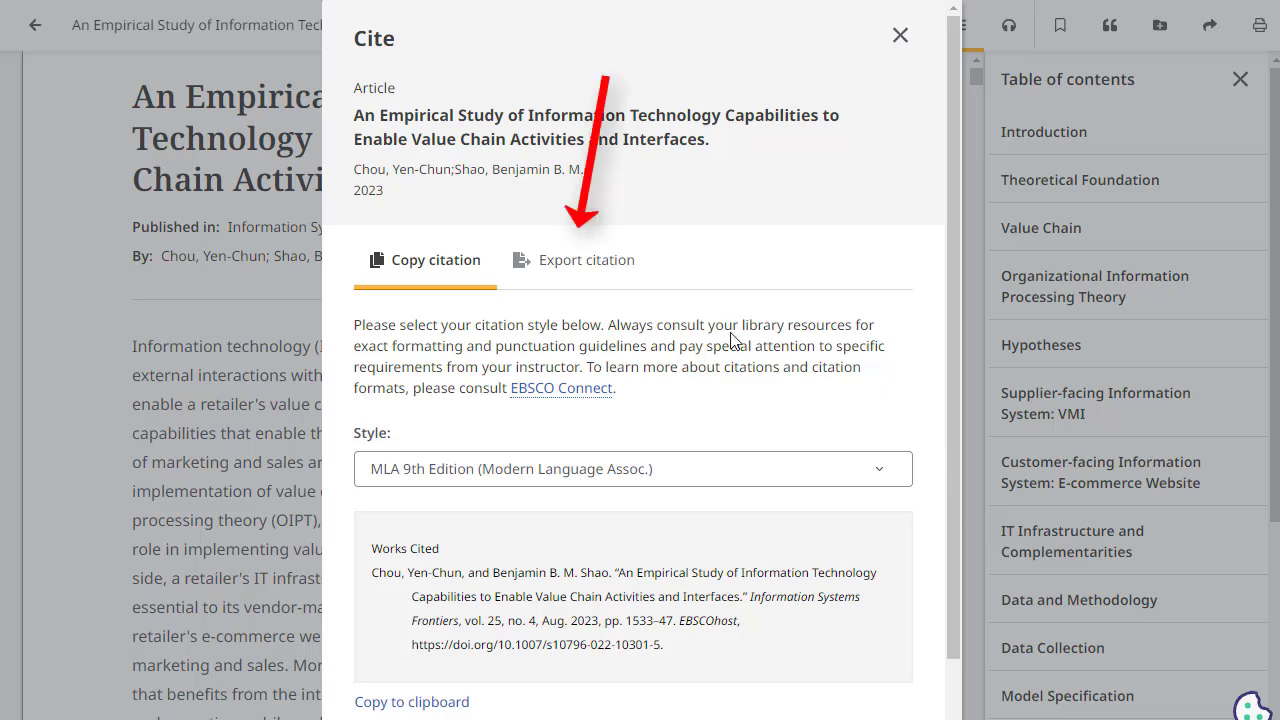
Step: View the Export citation options in the Cite dialog
{"action": "left_click", "coordinate": [586, 266]}
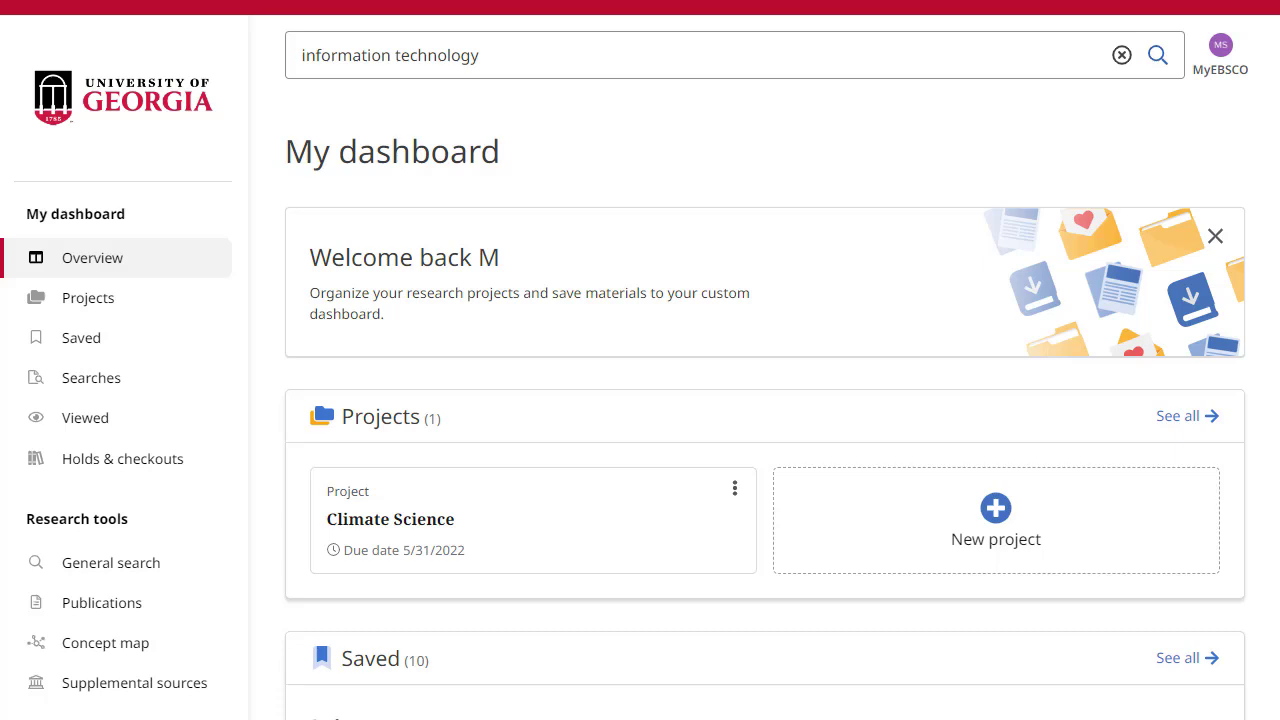
Step: Create a project named 'Information Technology' with due date November 24, 2023
{"action": "left_click", "coordinate": [993, 520]}
{"action": "left_click", "coordinate": [751, 250]}
{"action": "type", "text": "Information Technology"}
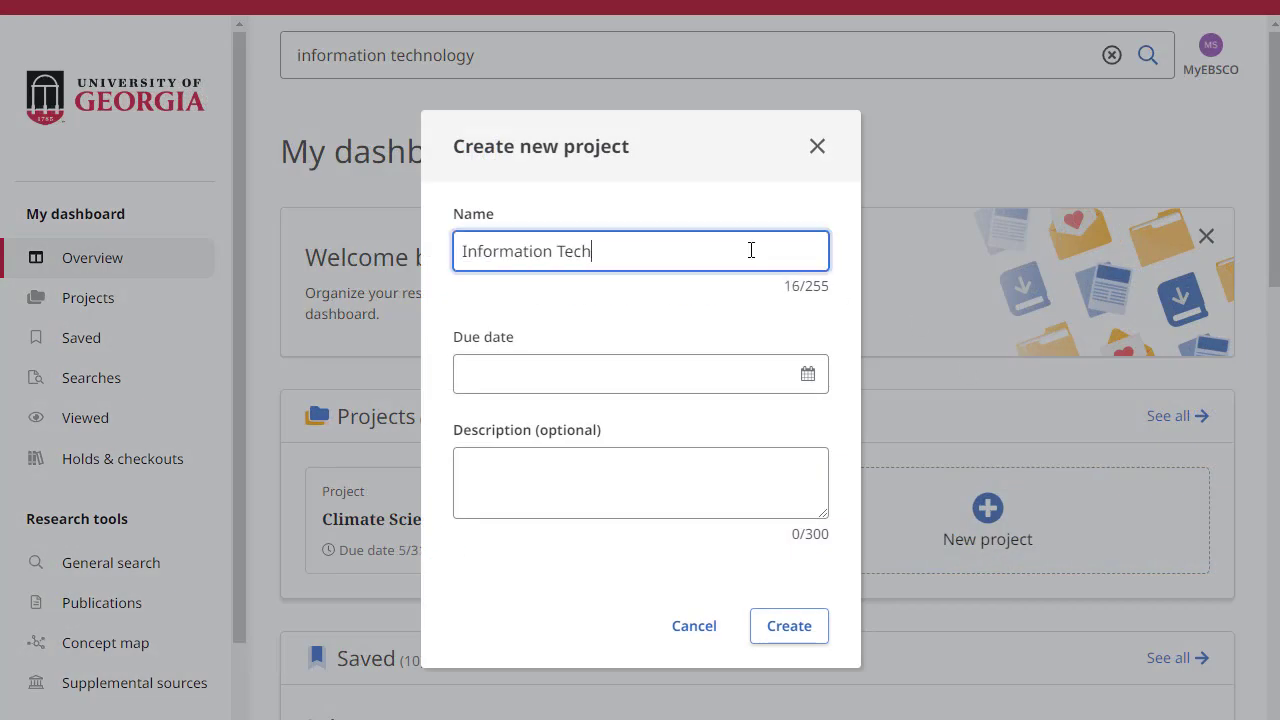
{"action": "left_click", "coordinate": [807, 373]}
{"action": "left_click", "coordinate": [730, 455]}
{"action": "left_click", "coordinate": [730, 455]}
{"action": "left_click", "coordinate": [690, 634]}
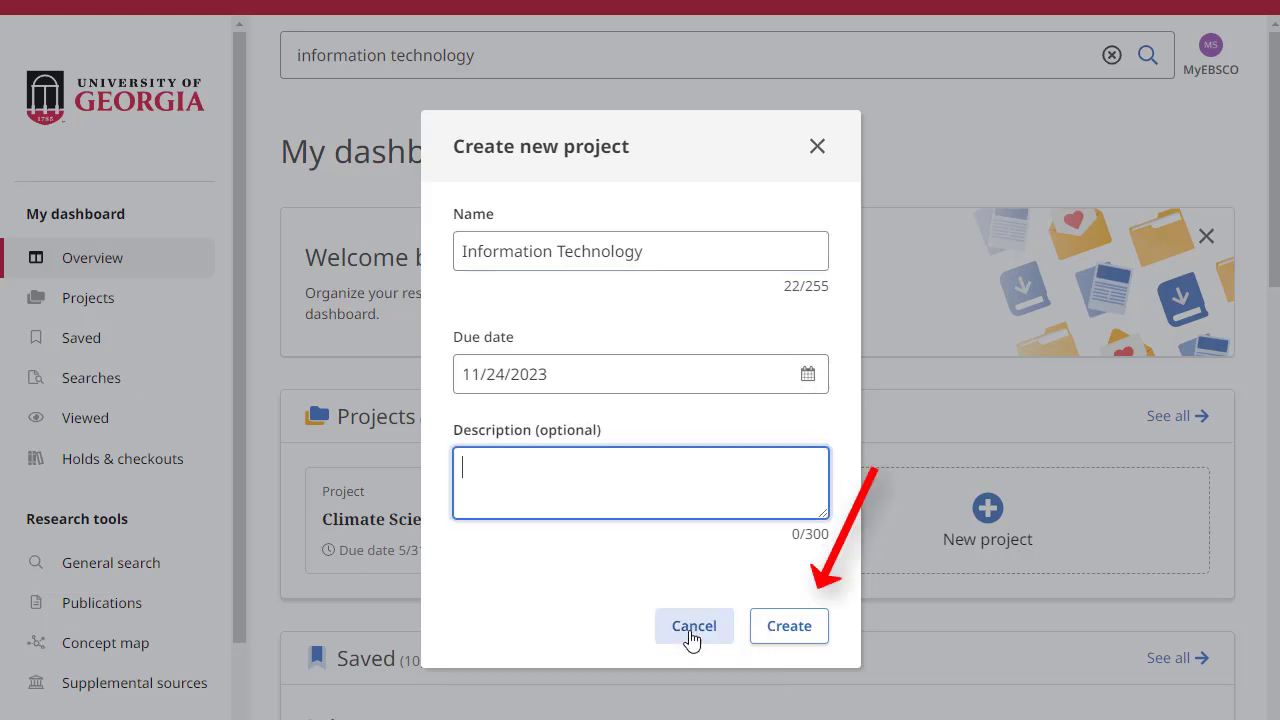
{"action": "left_click", "coordinate": [790, 626]}
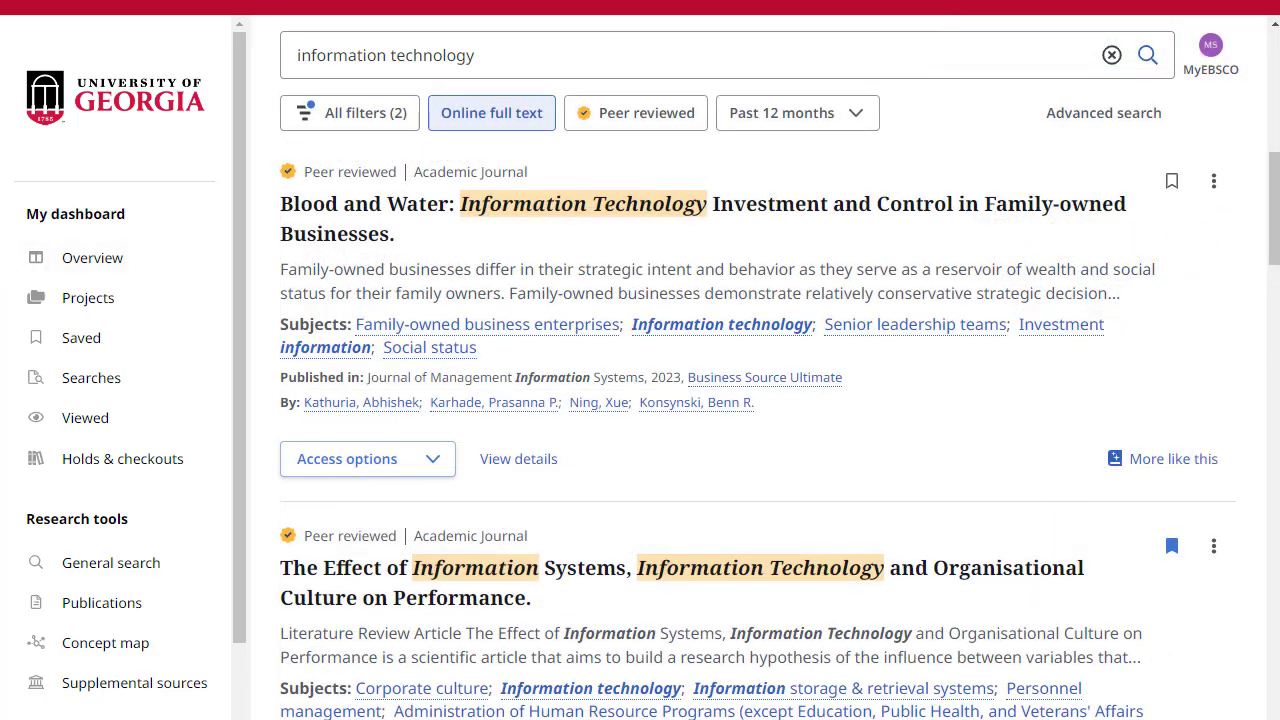
Step: Add the Blood and Water article to the Information Technology project, then search help for 'New EBSCO Discovery Service'
{"action": "left_click", "coordinate": [1214, 181]}
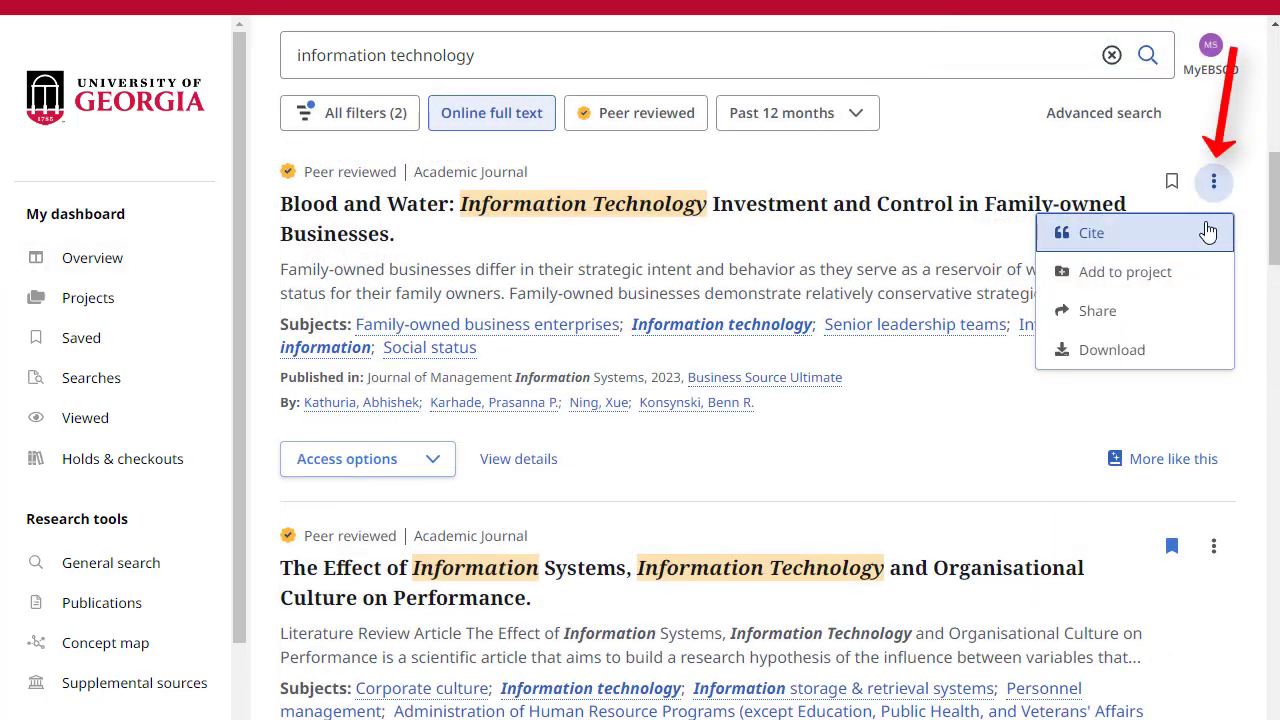
{"action": "left_click", "coordinate": [1137, 273]}
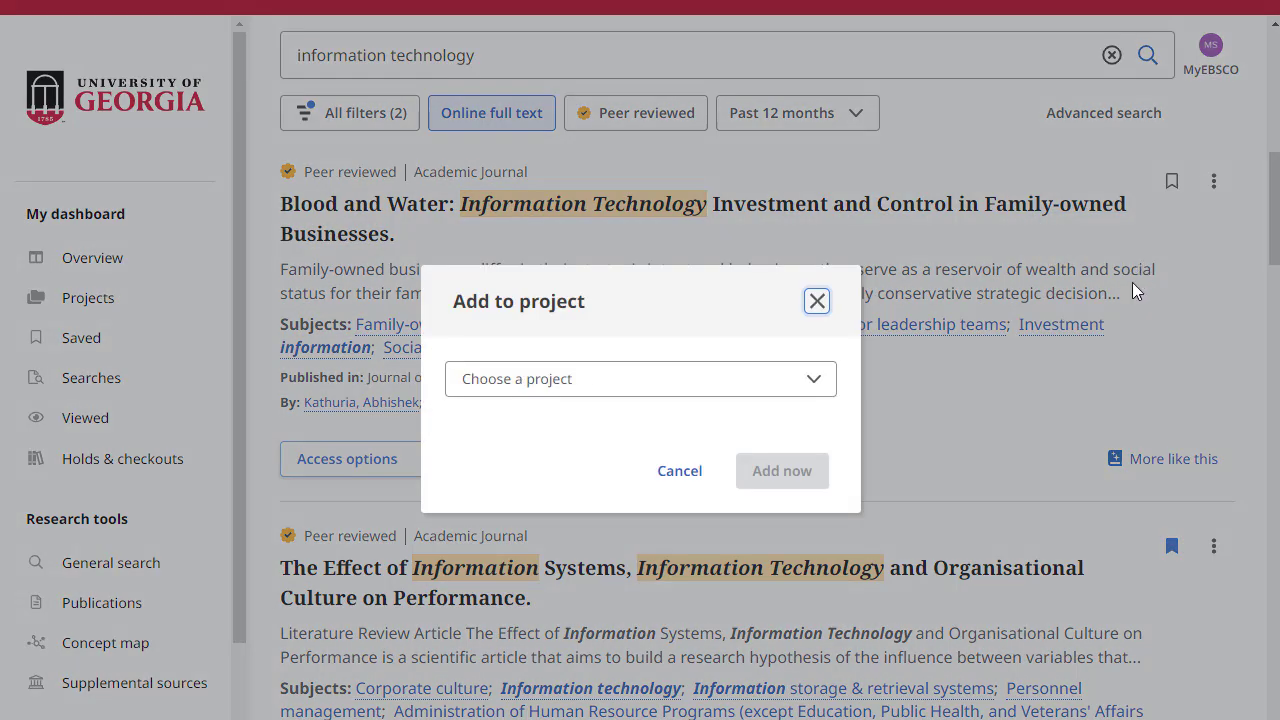
{"action": "left_click", "coordinate": [813, 383]}
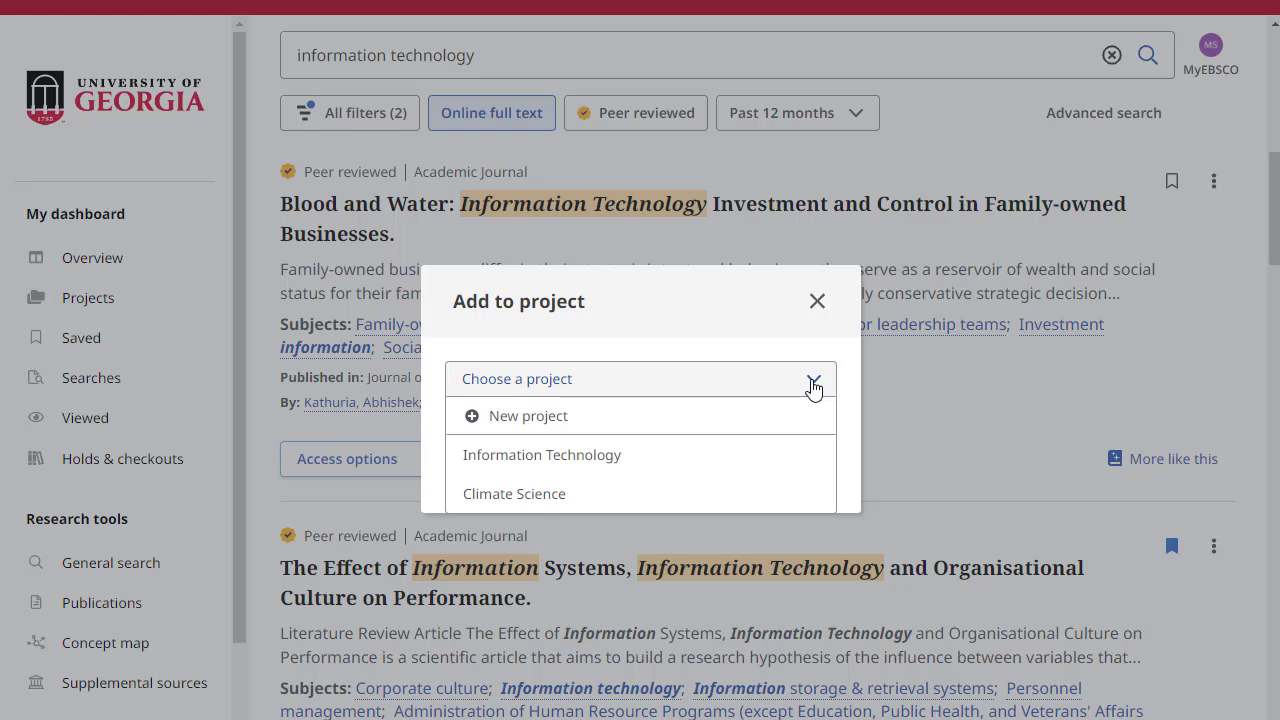
{"action": "left_click", "coordinate": [712, 452]}
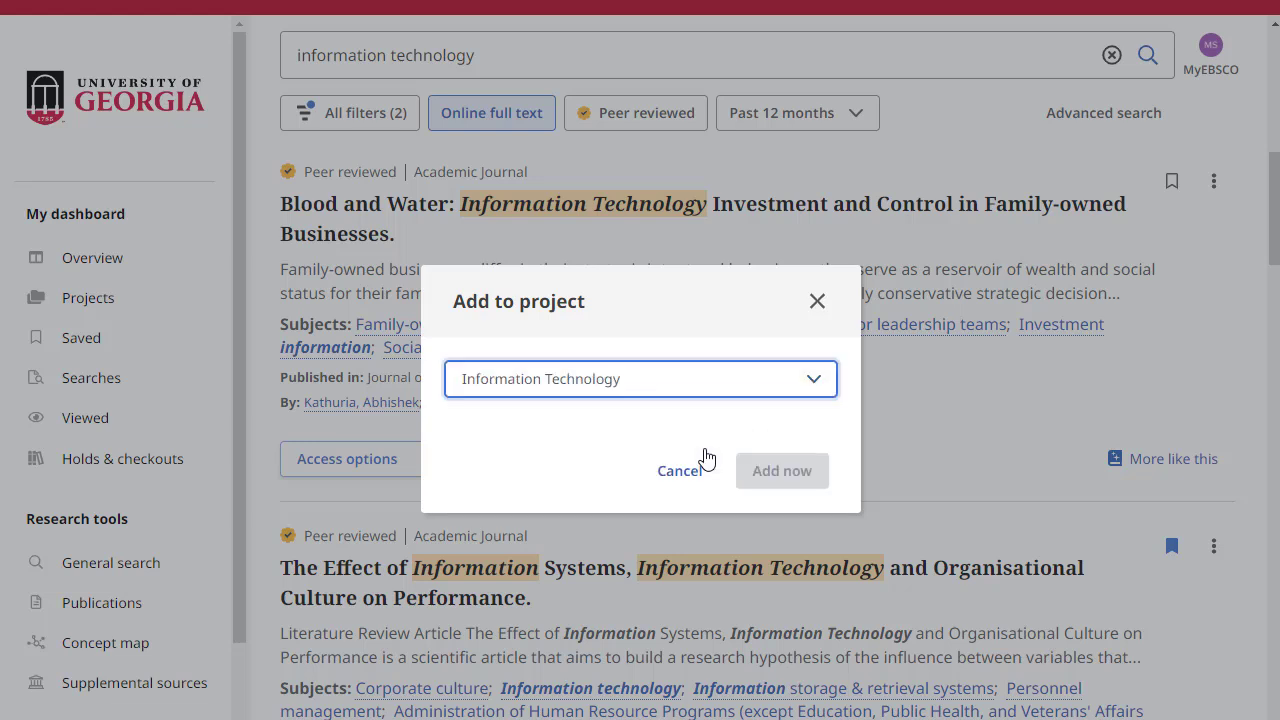
{"action": "left_click", "coordinate": [794, 478]}
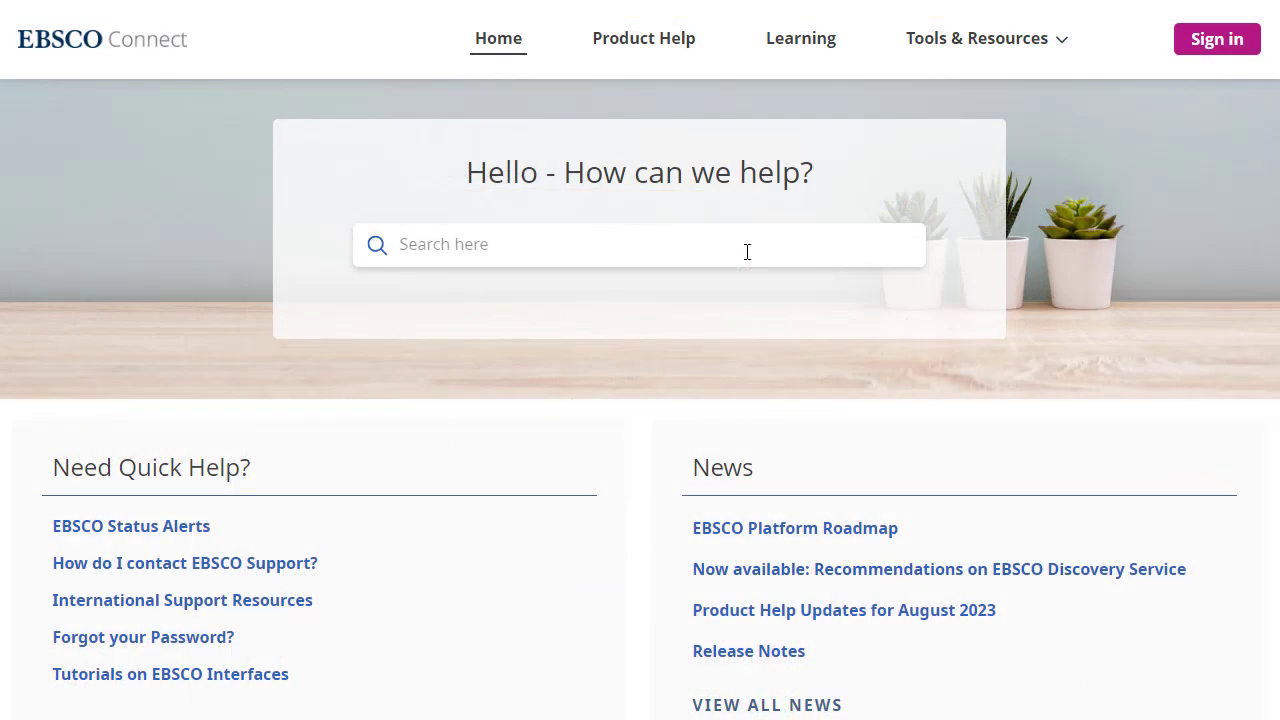
{"action": "type", "text": "New EBSCO Discovery "}
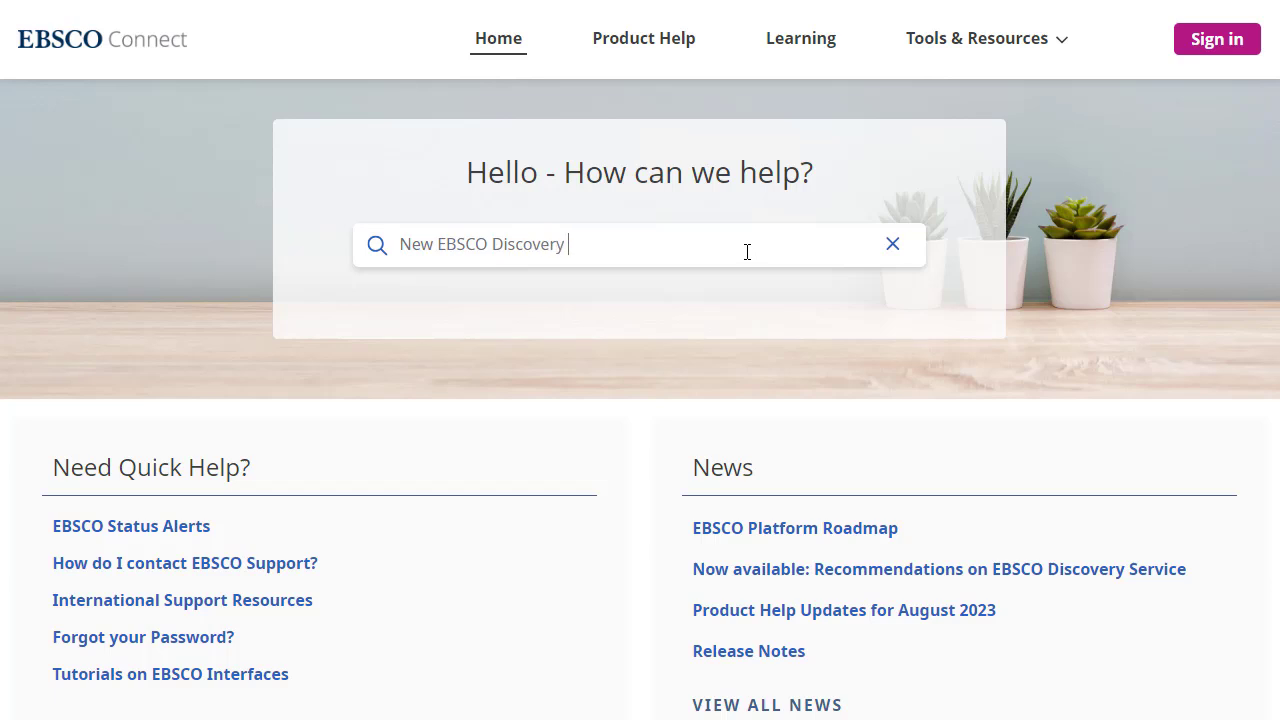
{"action": "type", "text": "Service"}
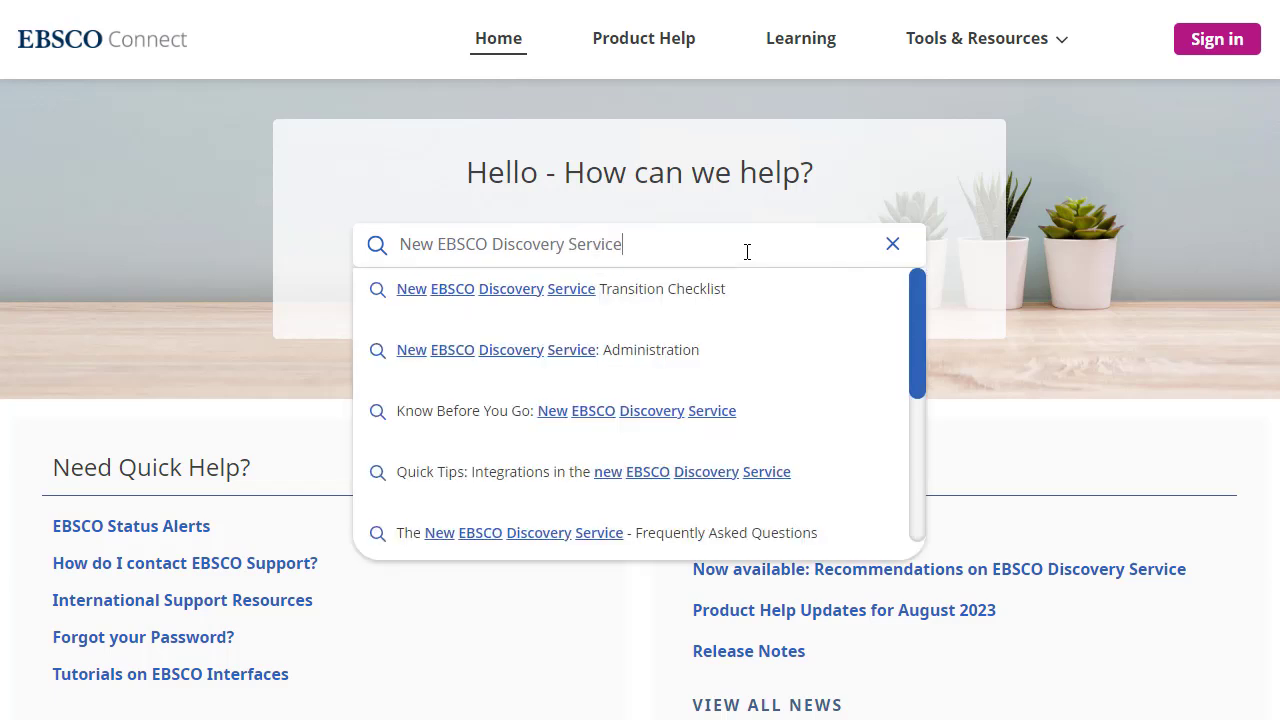